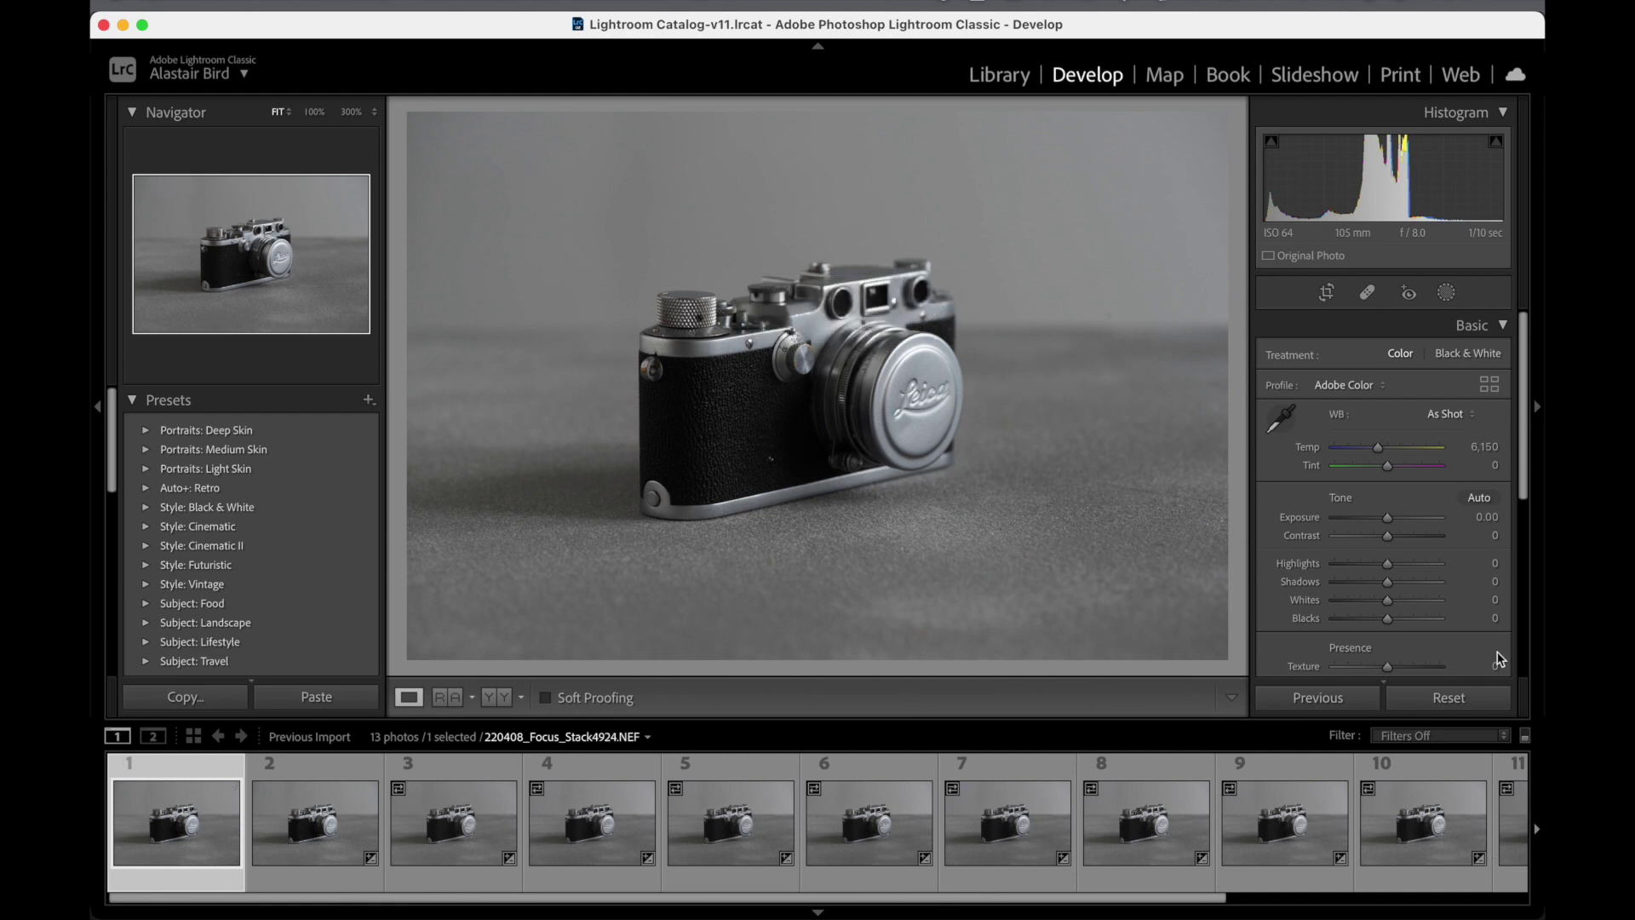
- Apply Auto tone to the first shot (Exposure +0.52, Highlights −79, Shadows +45, Whites +50)
{"action": "left_click", "coordinate": [1478, 499]}
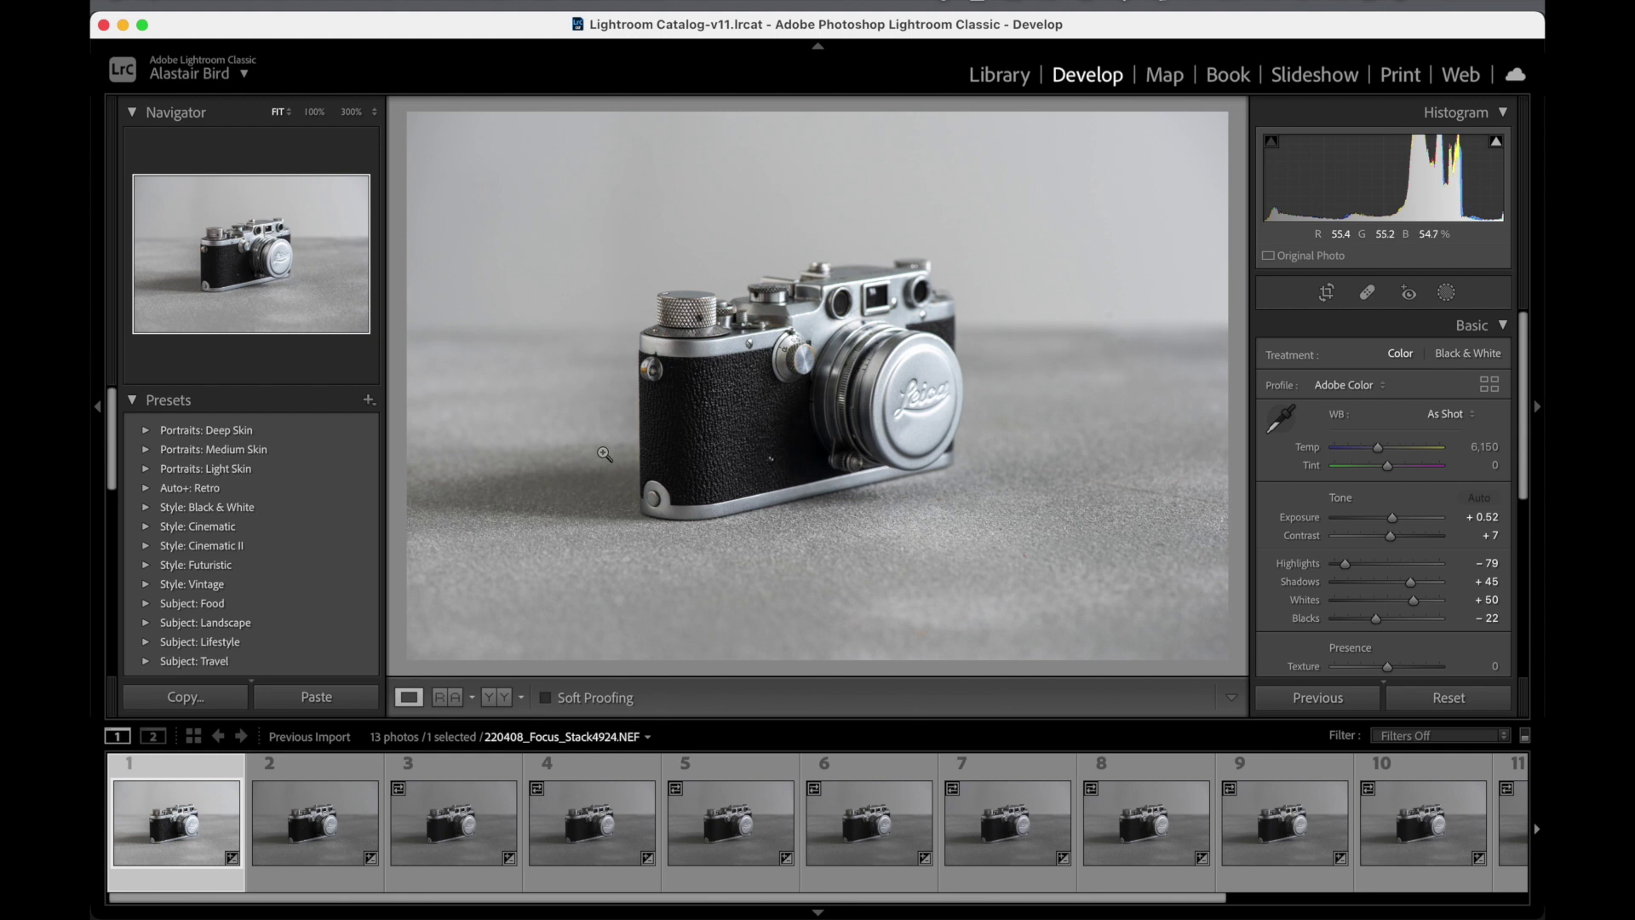
- Select all 13 shots and synchronize the first shot's Auto tone adjustments to them
{"action": "key", "text": "super+a"}
{"action": "key", "text": "super+shift+s"}
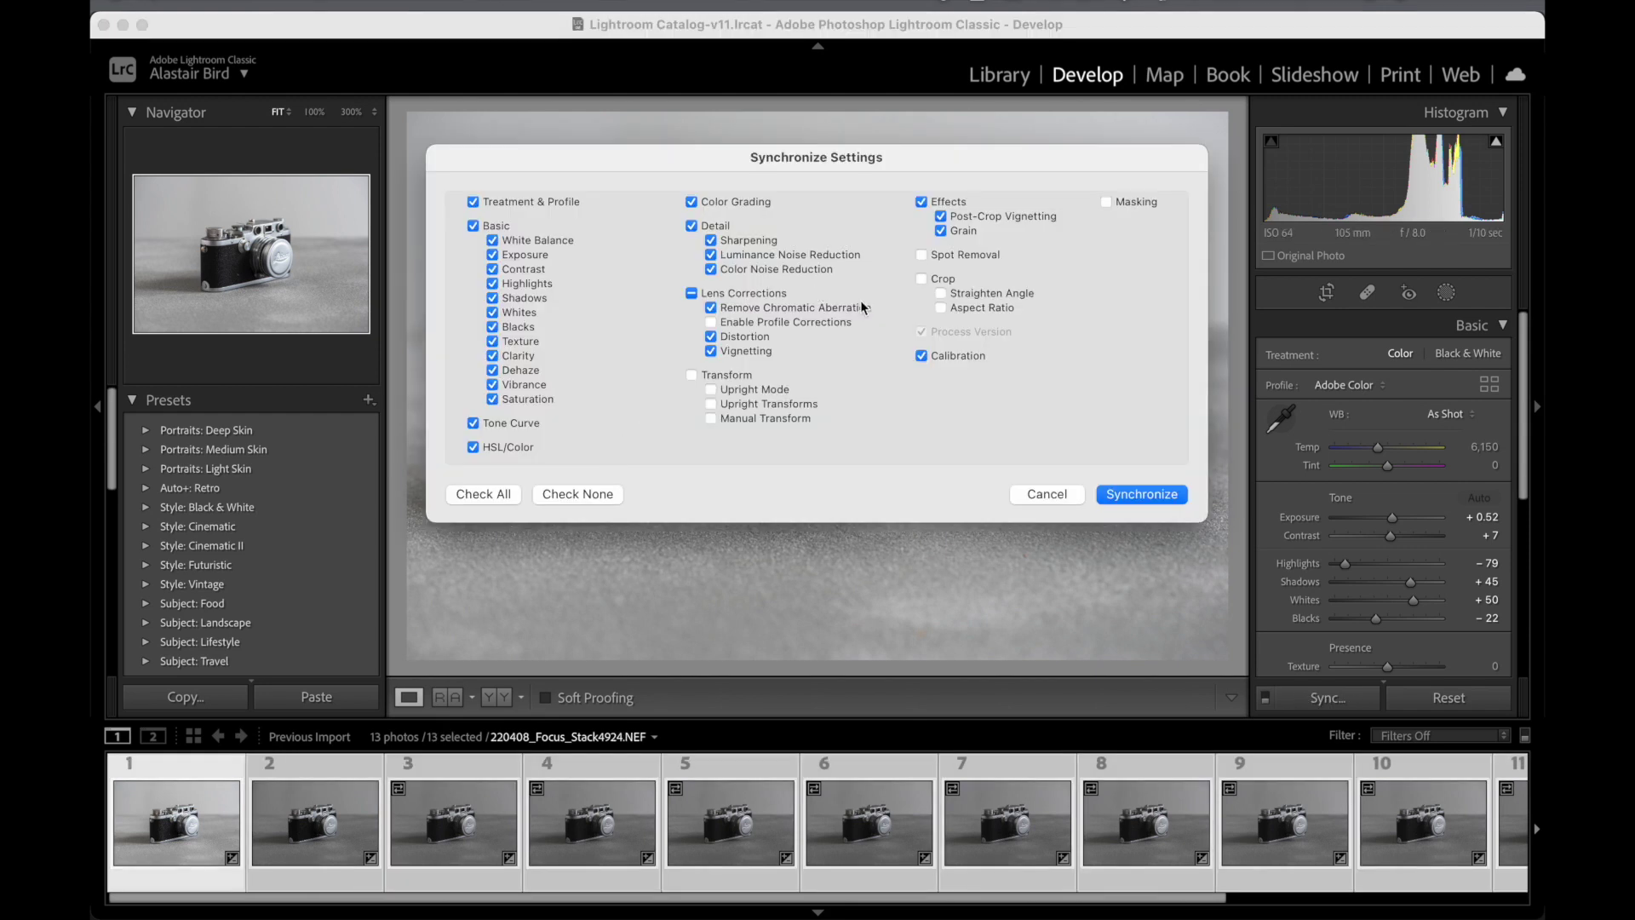
{"action": "left_click", "coordinate": [1141, 493]}
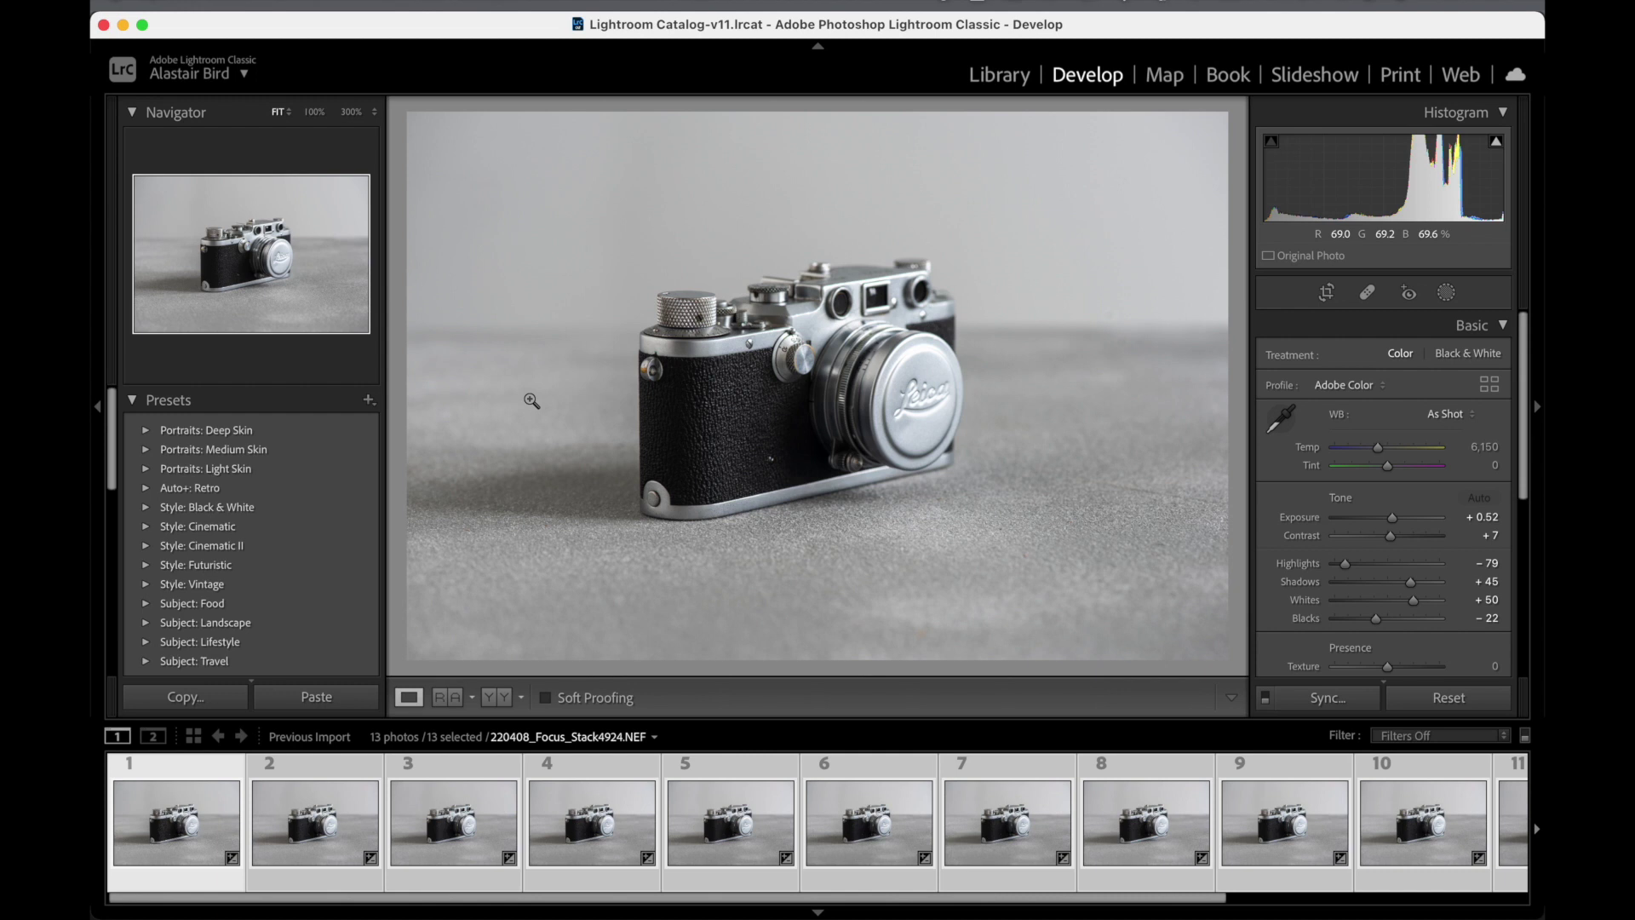
{"action": "left_click", "coordinate": [425, 4]}
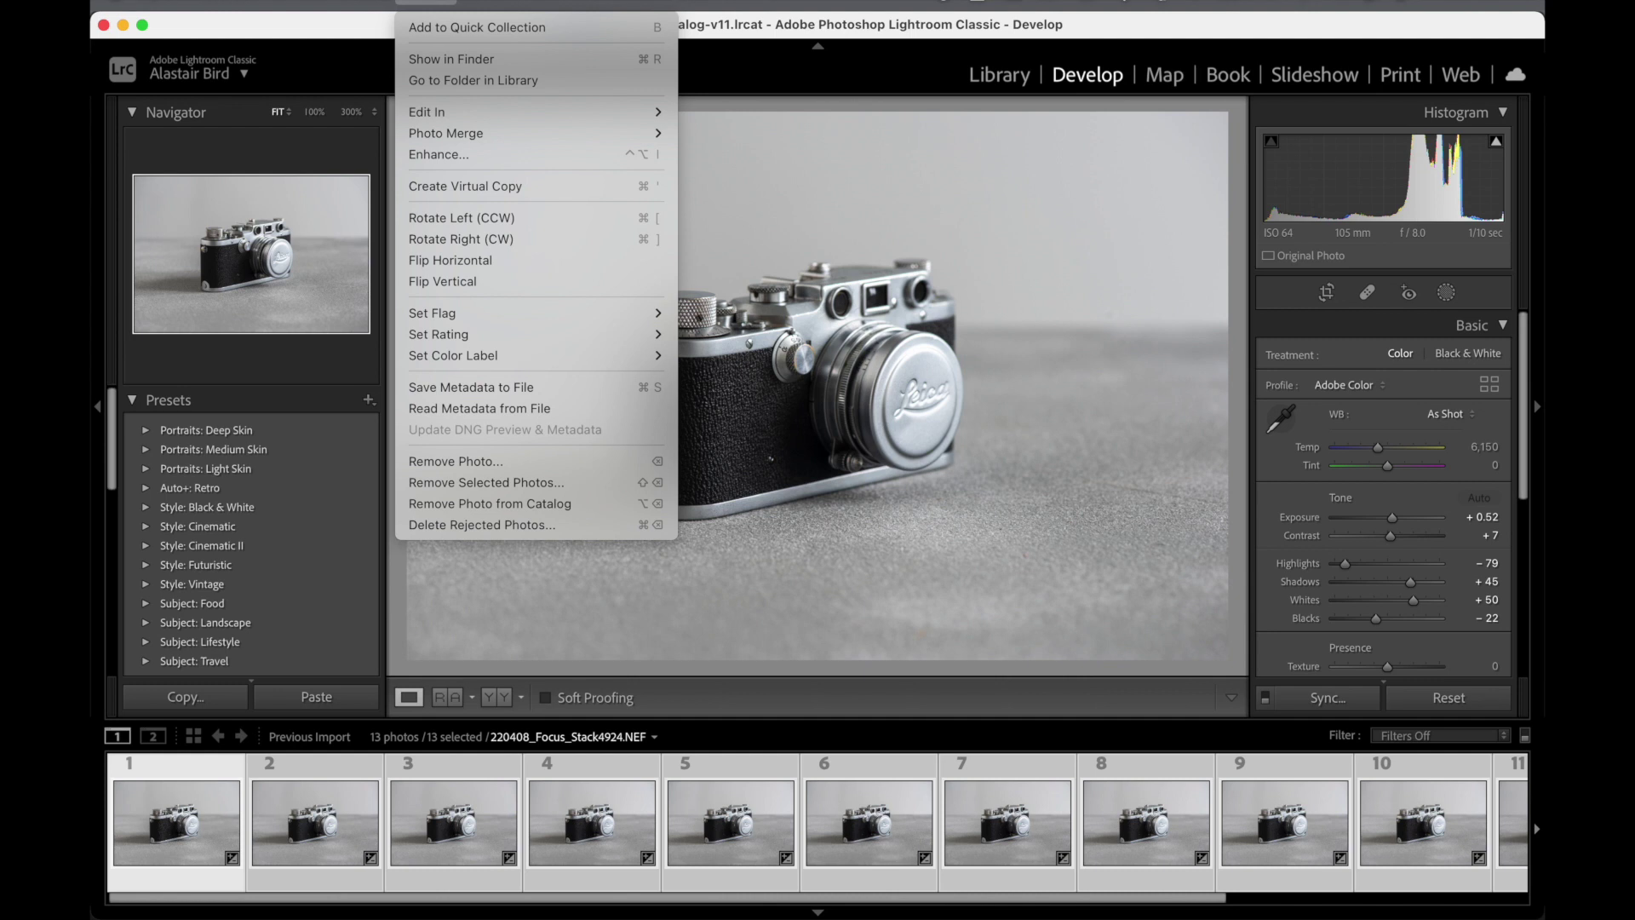
- Use Edit In > Open as Layers in Photoshop to send the 13 selected shots over
{"action": "mouse_move", "coordinate": [476, 114]}
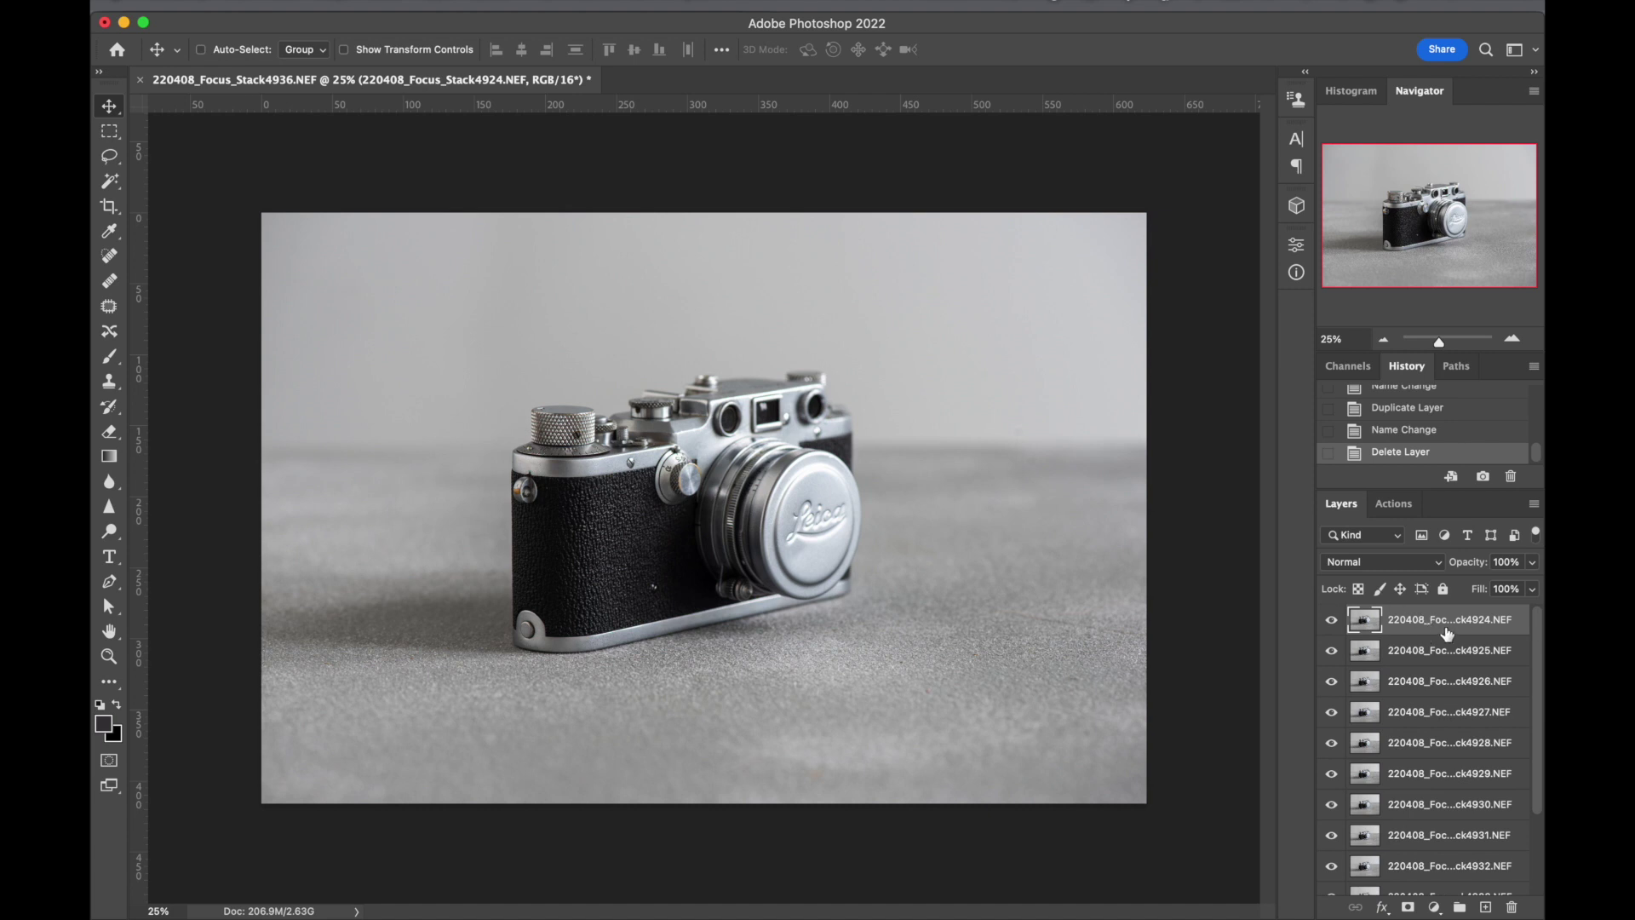
- Scroll the Layers panel from 220408_Focus_Stack4924.NEF down to 220408_Focus_Stack4936.NEF
{"action": "scroll", "coordinate": [1439, 634], "scroll_direction": "down", "scroll_amount": 3}
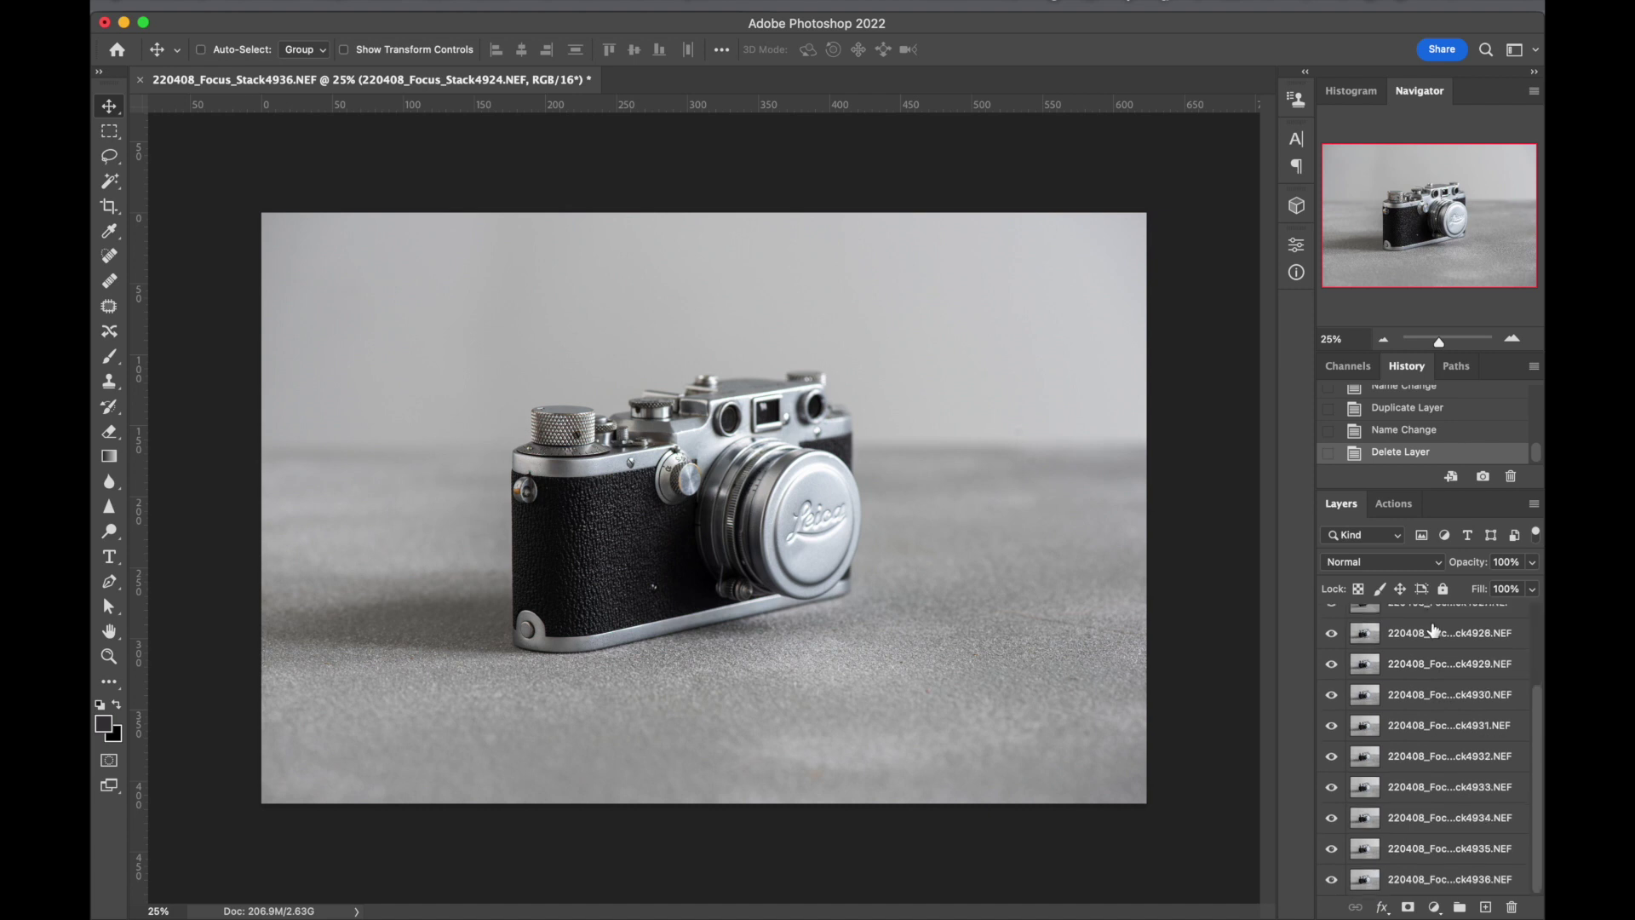
- Select all 13 layers and run Auto-Align Layers with Auto projection
{"action": "left_click", "coordinate": [1428, 886], "text": "shift"}
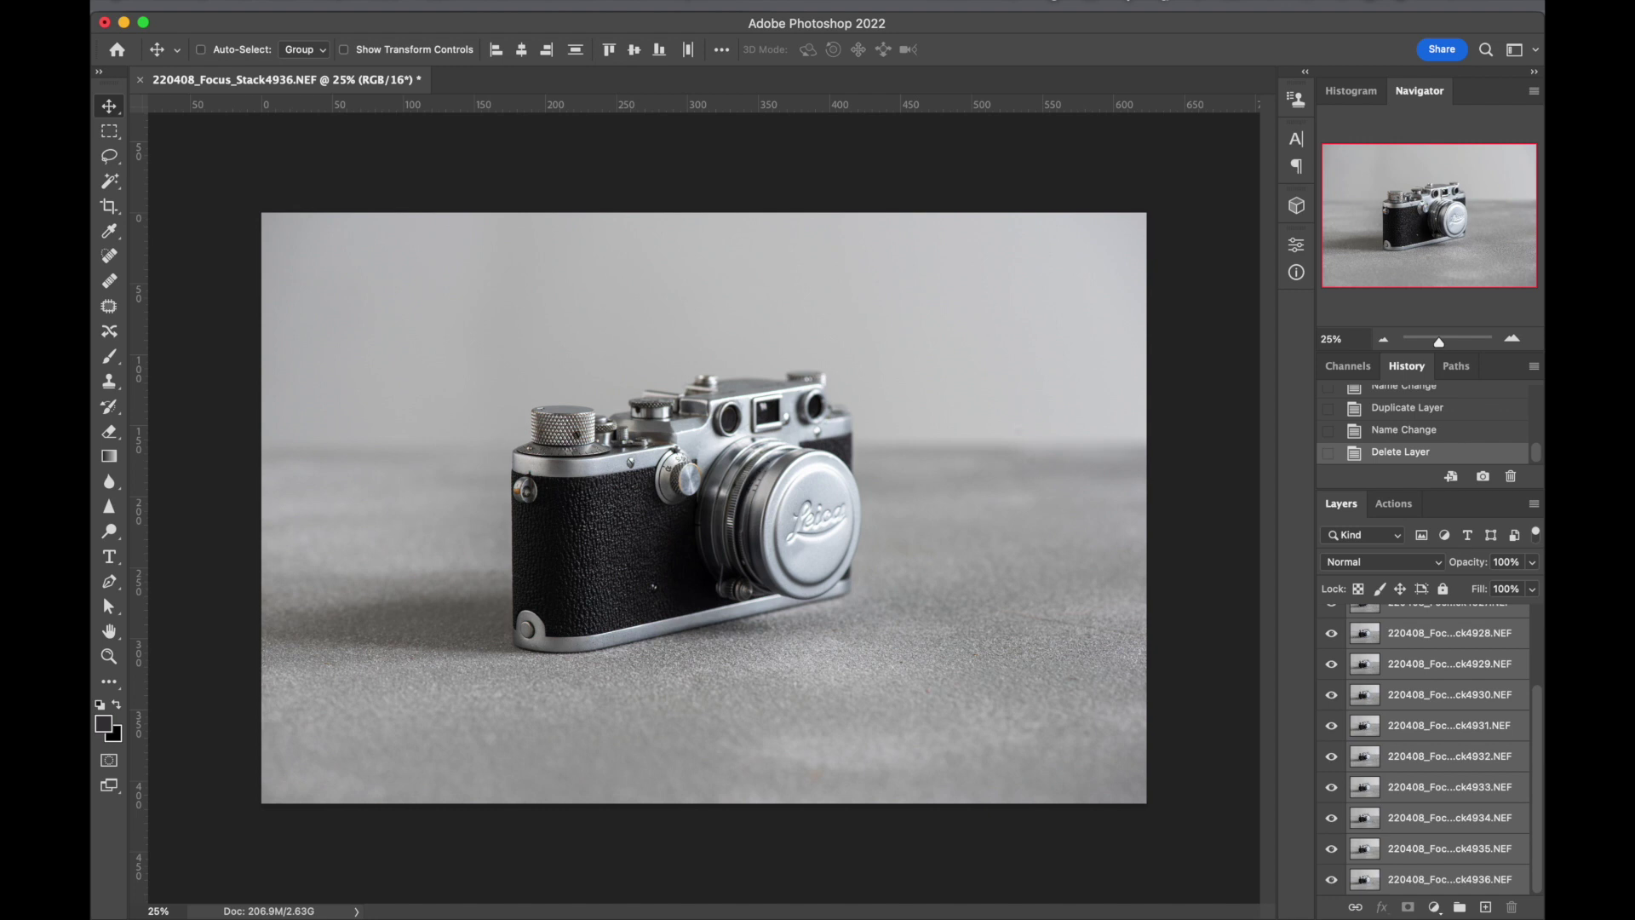
{"action": "left_click", "coordinate": [388, 2]}
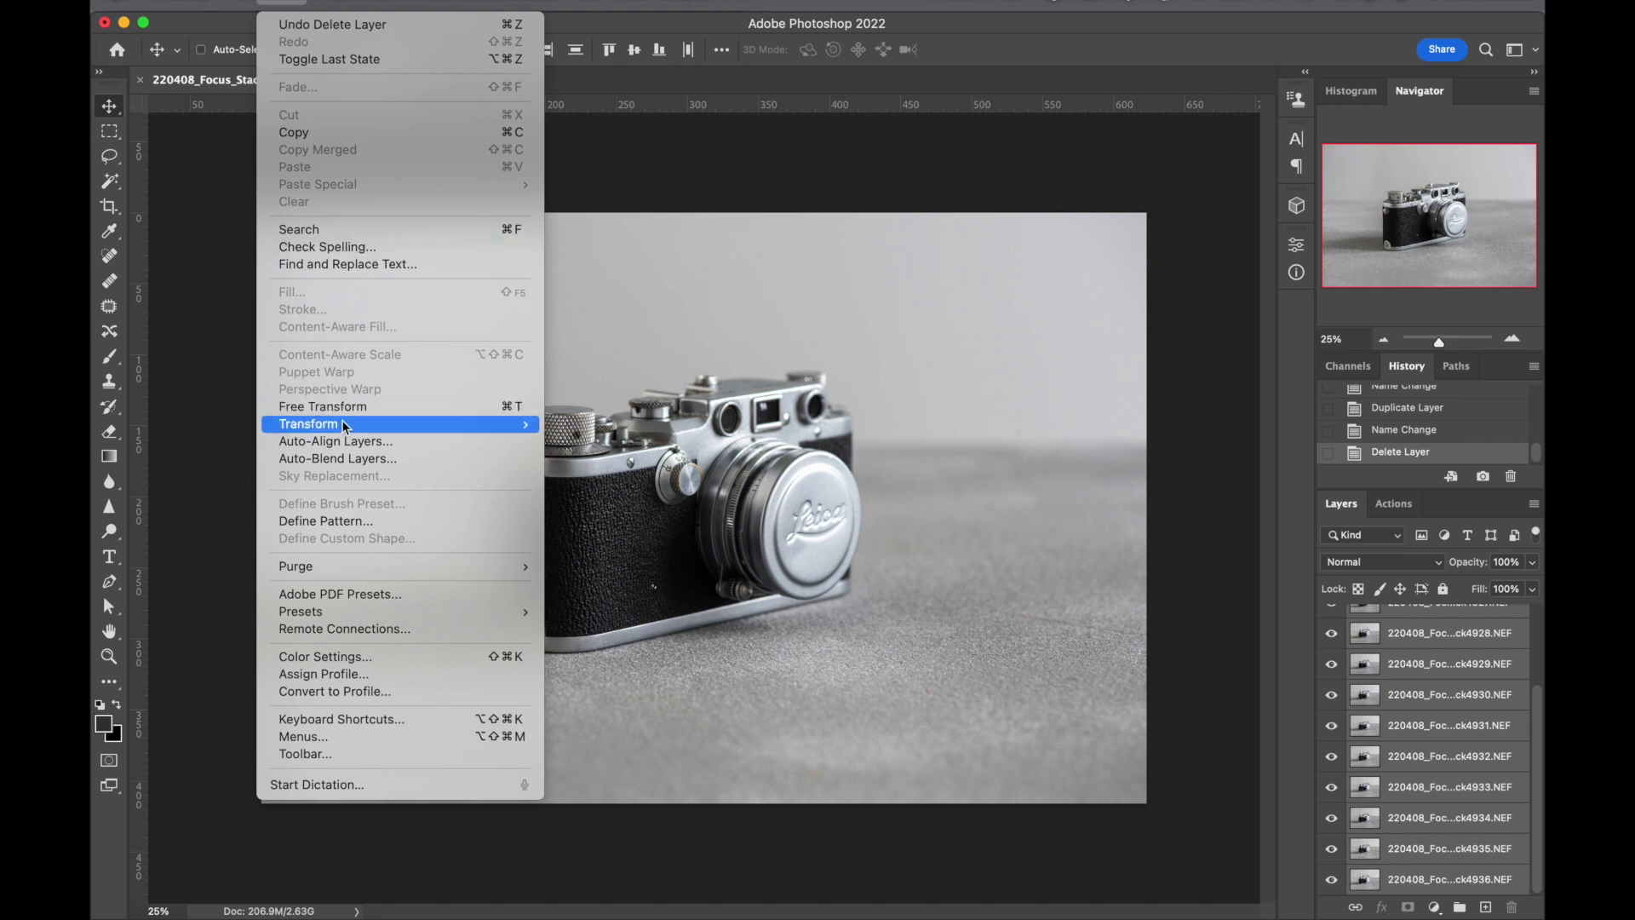
{"action": "left_click", "coordinate": [356, 445]}
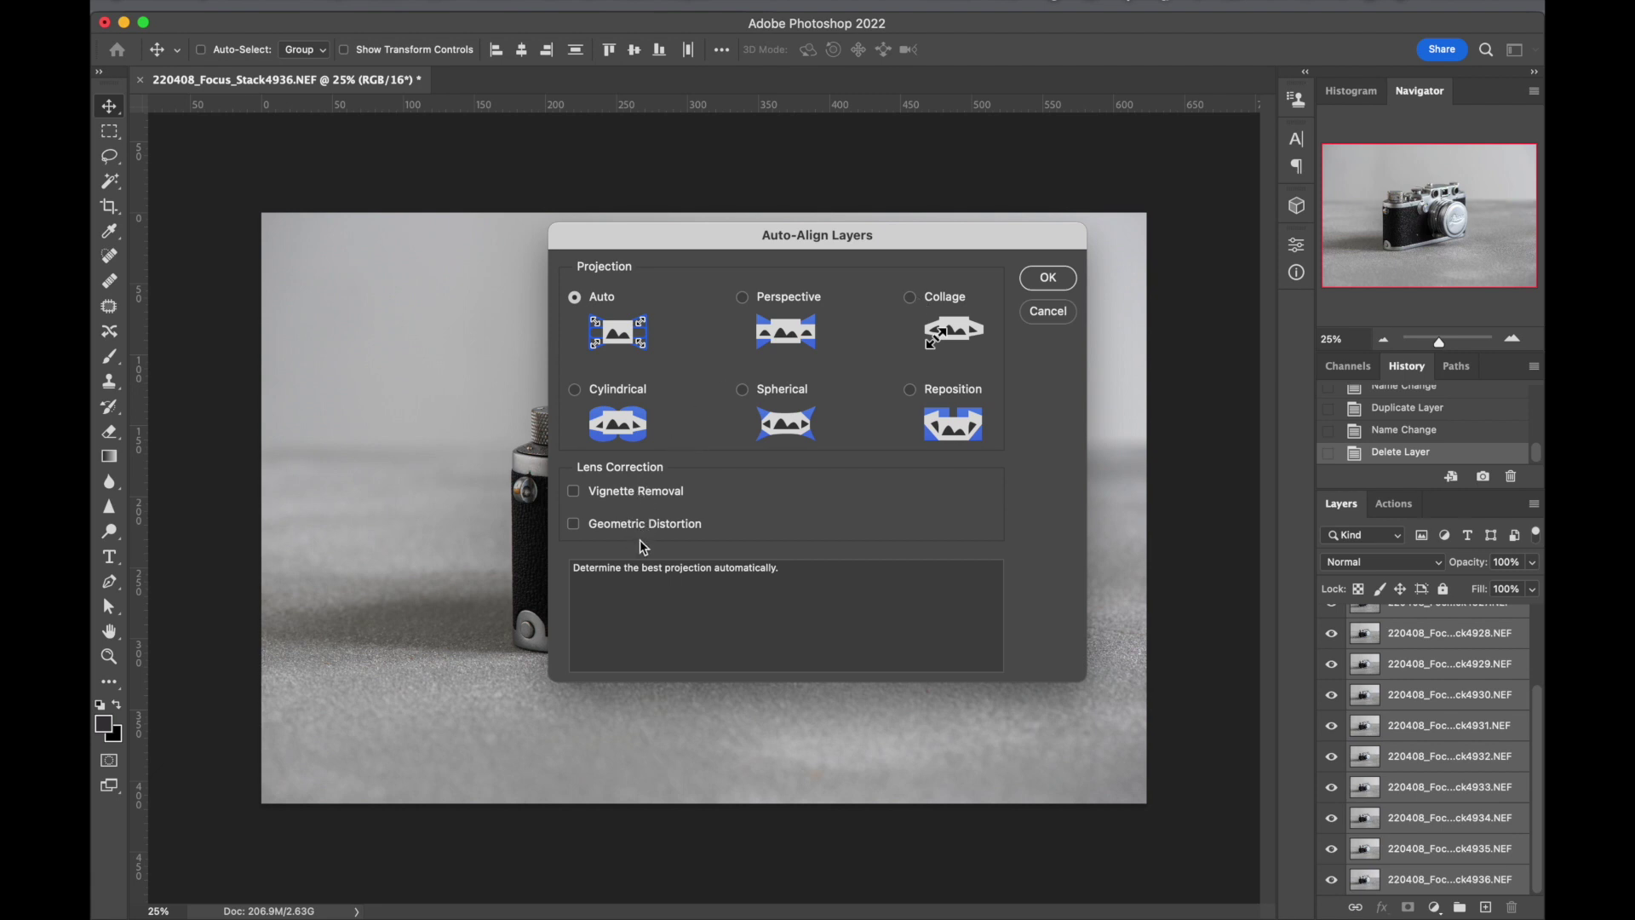
{"action": "left_click", "coordinate": [1048, 288]}
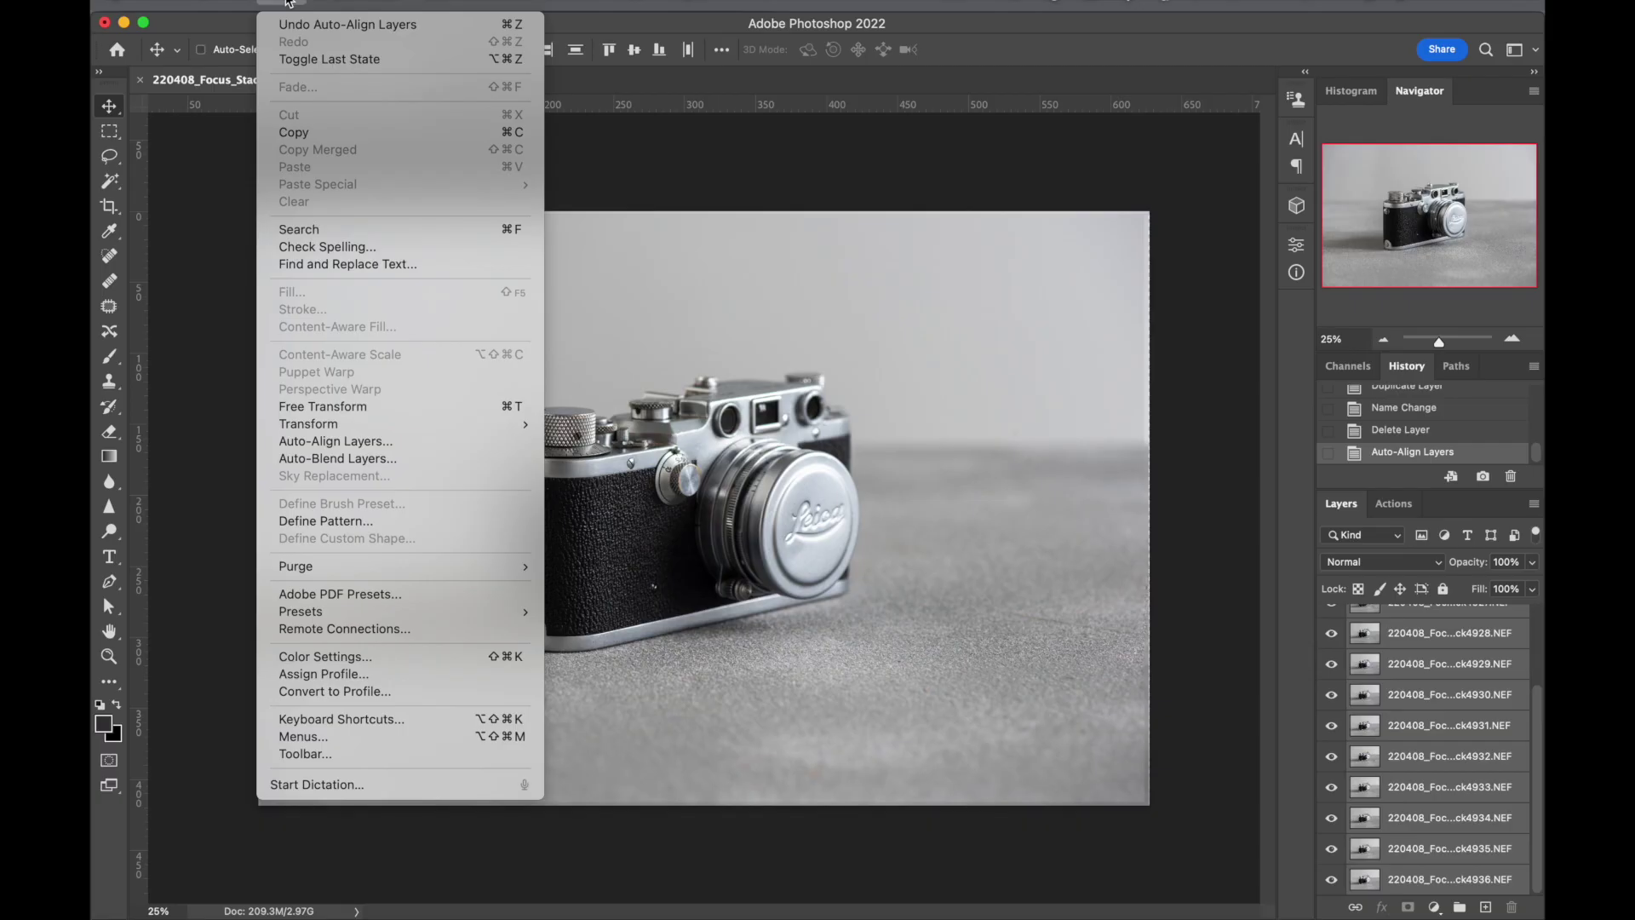
{"action": "left_click", "coordinate": [351, 462]}
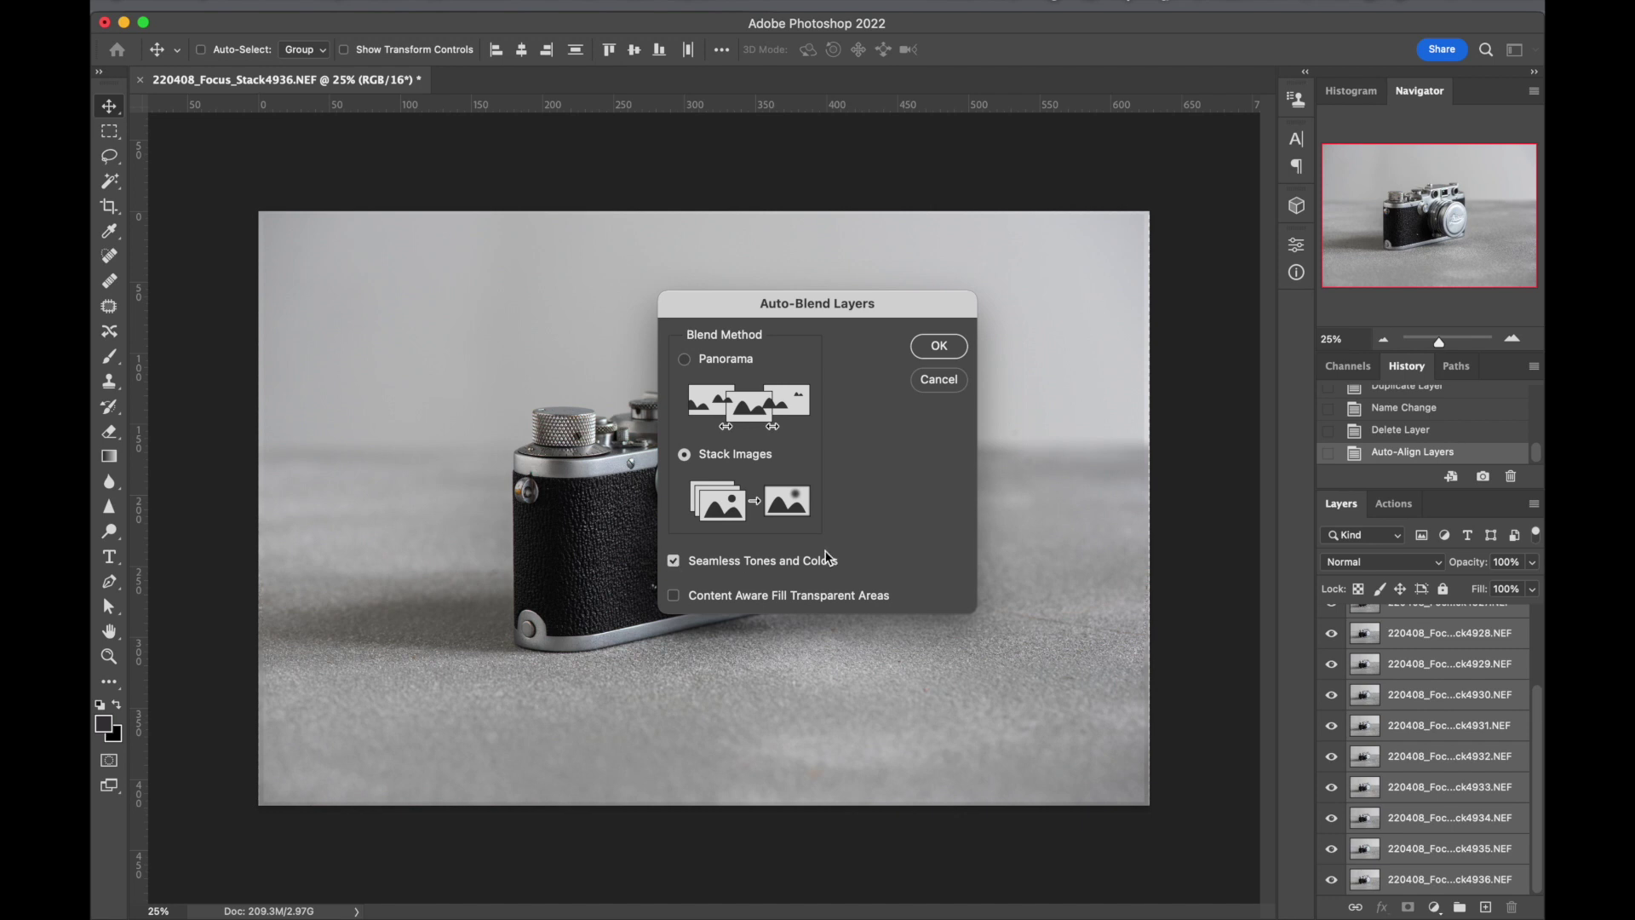
- Auto-blend the layers using Stack Images with Seamless Tones and Colors
{"action": "left_click", "coordinate": [940, 349]}
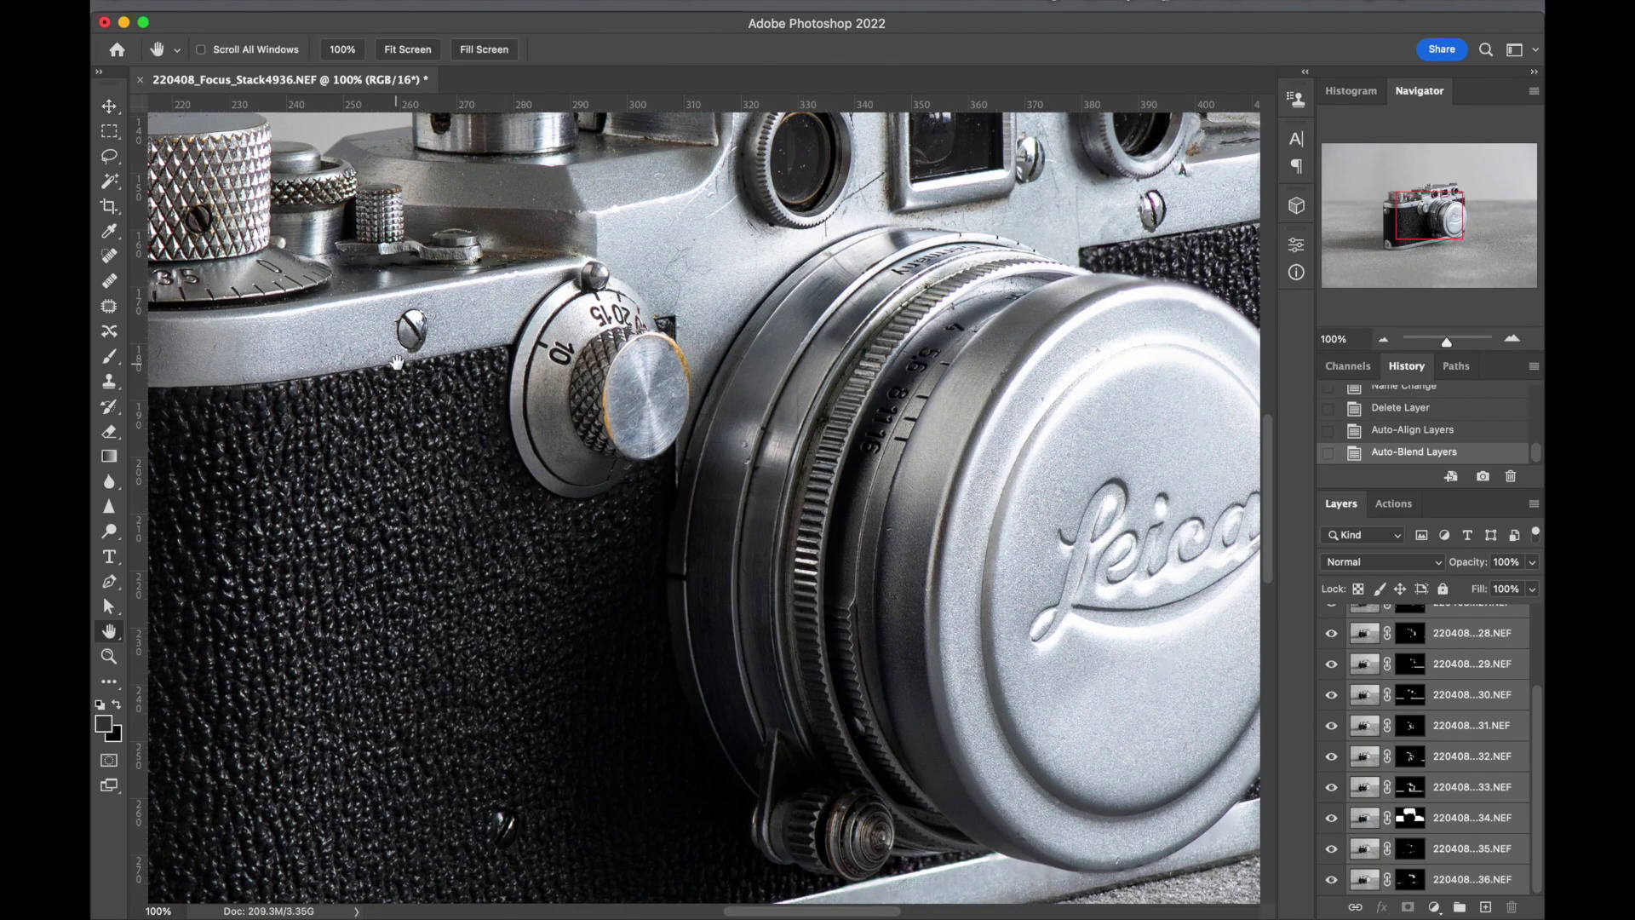
- Inspect the stacked camera's sharpness at 100%, then zoom out to 50%
{"action": "scroll", "coordinate": [397, 363], "scroll_direction": "up", "scroll_amount": 10}
{"action": "scroll", "coordinate": [511, 426], "scroll_direction": "down", "scroll_amount": 10}
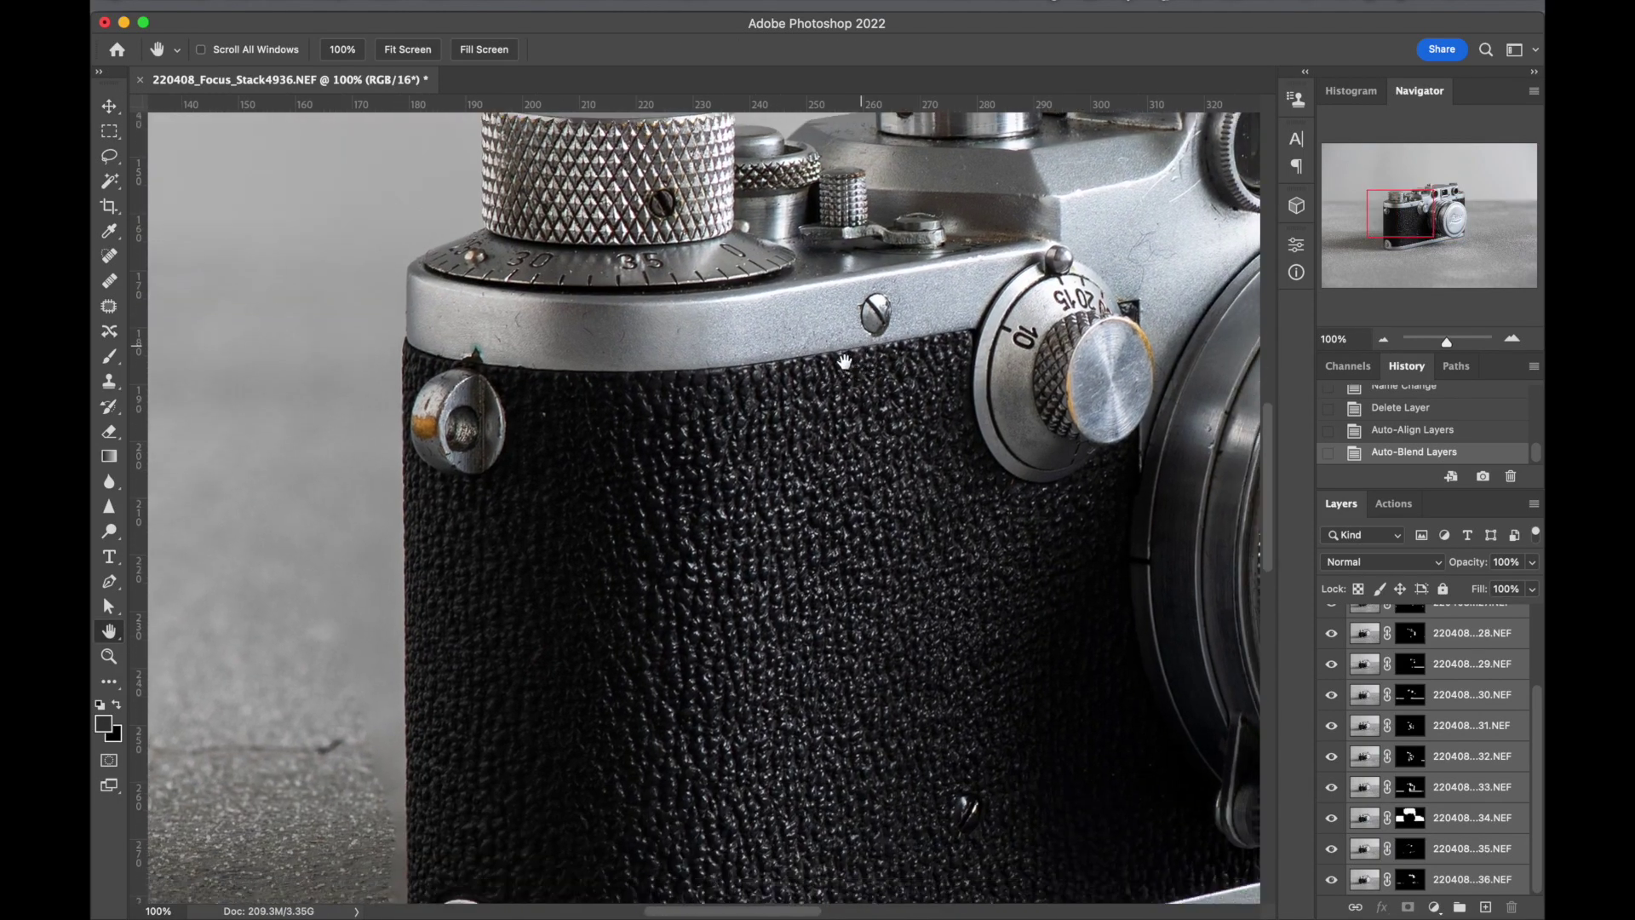
{"action": "scroll", "coordinate": [627, 497], "scroll_direction": "up", "scroll_amount": 10}
{"action": "scroll", "coordinate": [627, 497], "scroll_direction": "right", "scroll_amount": 15}
{"action": "scroll", "coordinate": [626, 497], "scroll_direction": "down", "scroll_amount": 3}
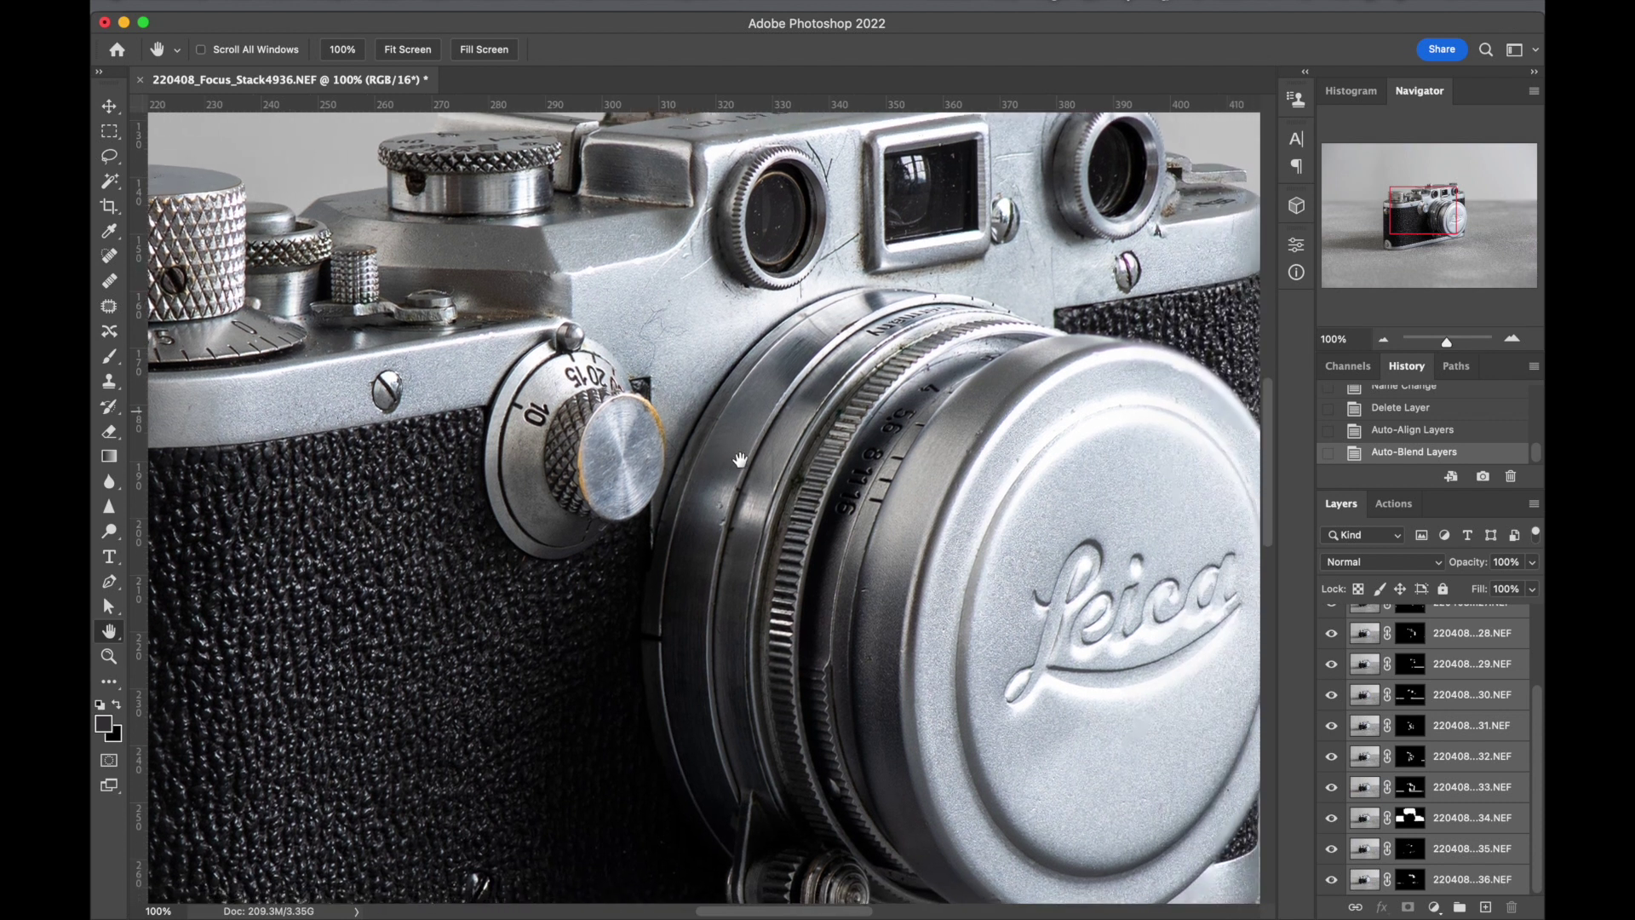
{"action": "scroll", "coordinate": [578, 388], "scroll_direction": "up", "scroll_amount": 5}
{"action": "scroll", "coordinate": [578, 388], "scroll_direction": "right", "scroll_amount": 4}
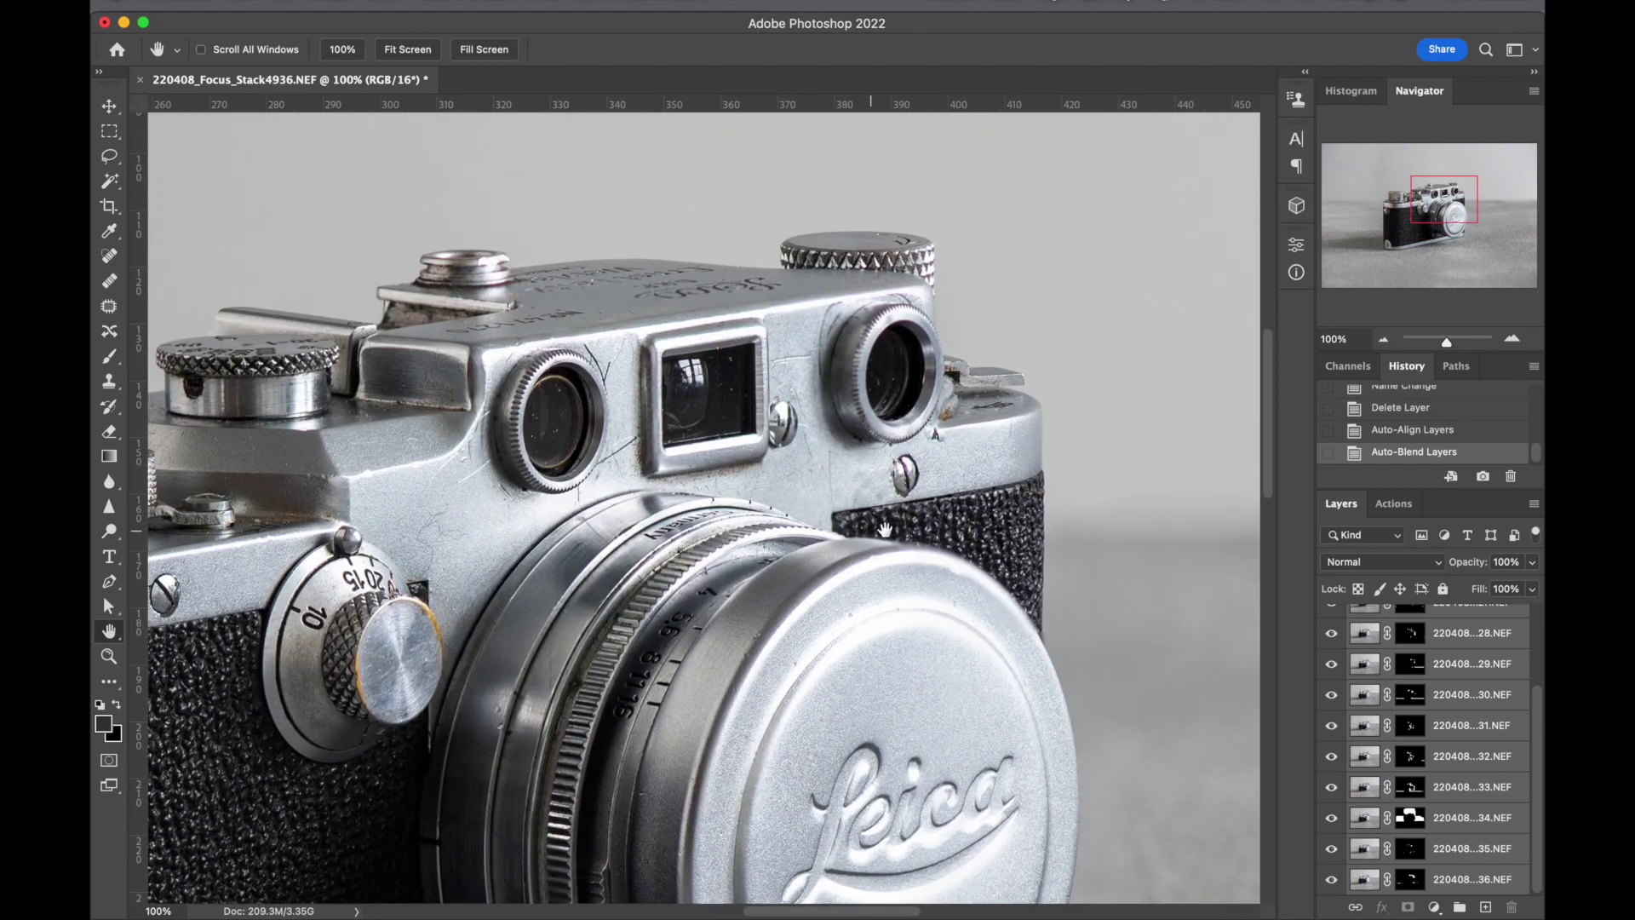
{"action": "scroll", "coordinate": [890, 526], "scroll_direction": "right", "scroll_amount": 2}
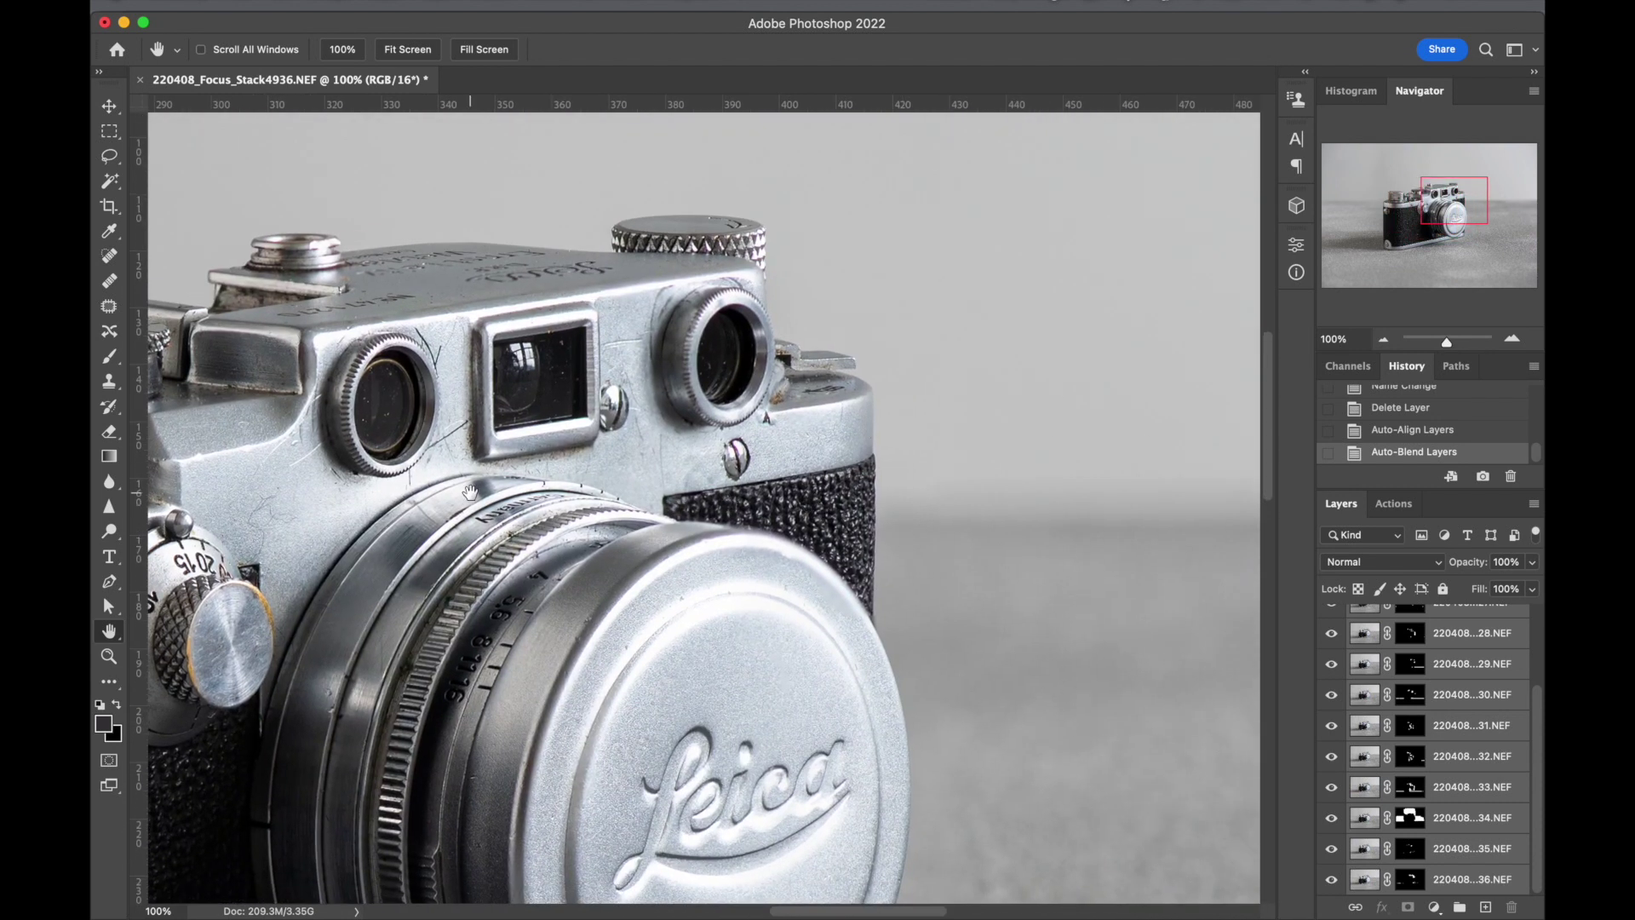
{"action": "scroll", "coordinate": [822, 373], "scroll_direction": "left", "scroll_amount": 10}
{"action": "scroll", "coordinate": [822, 373], "scroll_direction": "down", "scroll_amount": 3}
{"action": "scroll", "coordinate": [823, 373], "scroll_direction": "left", "scroll_amount": 2}
{"action": "key", "text": "super+minus"}
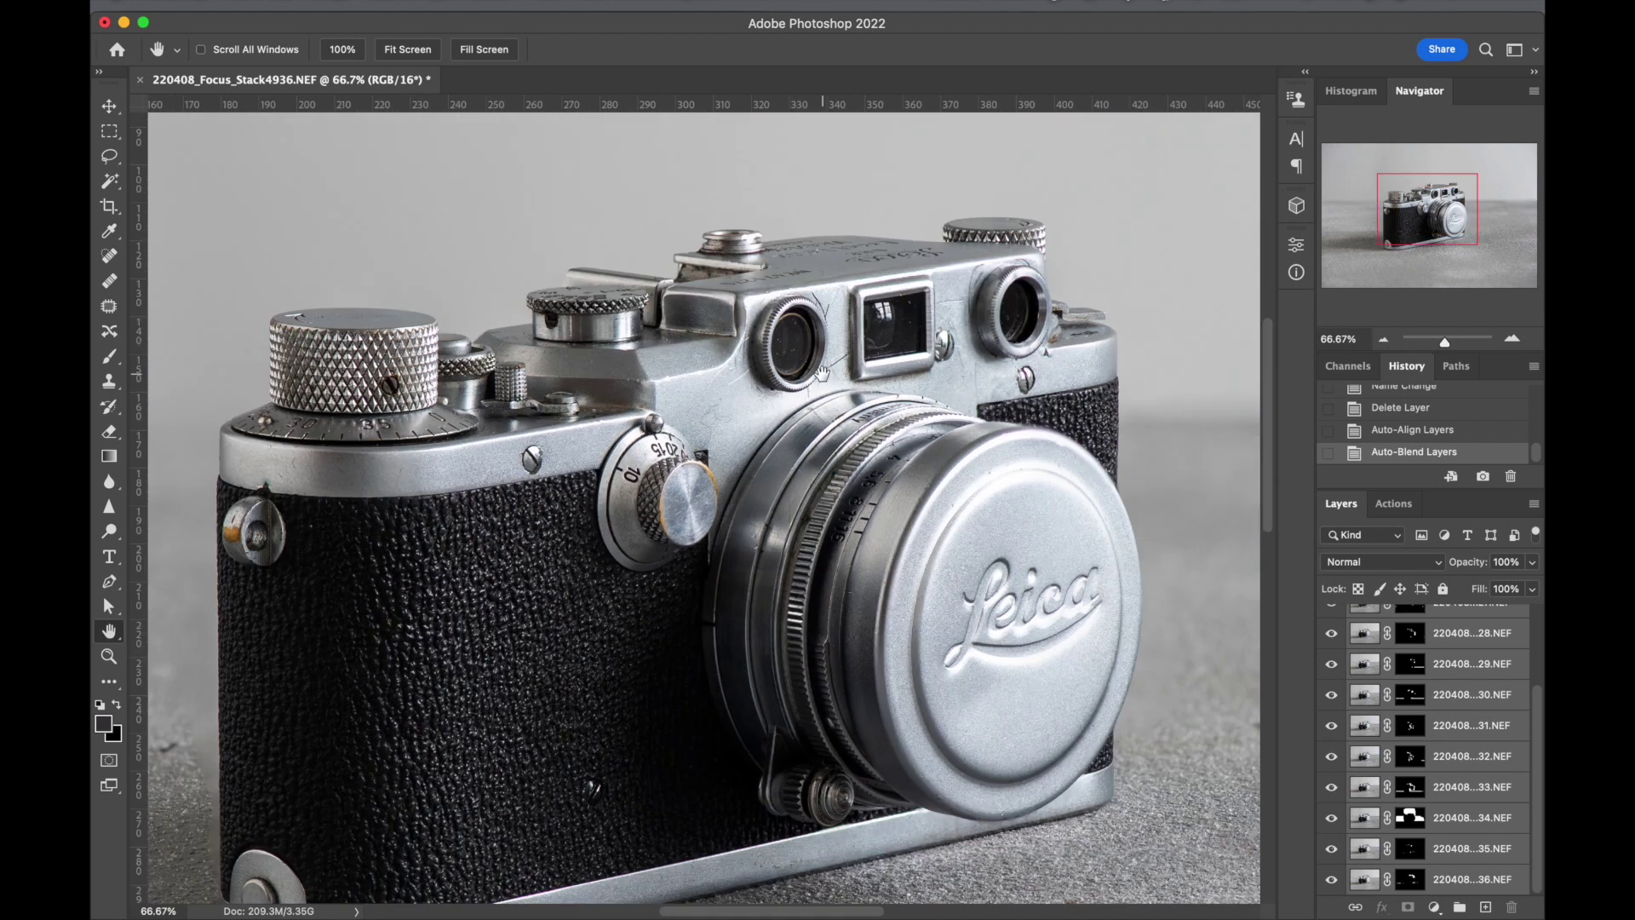
{"action": "key", "text": "super+minus"}
{"action": "scroll", "coordinate": [823, 373], "scroll_direction": "down", "scroll_amount": 1}
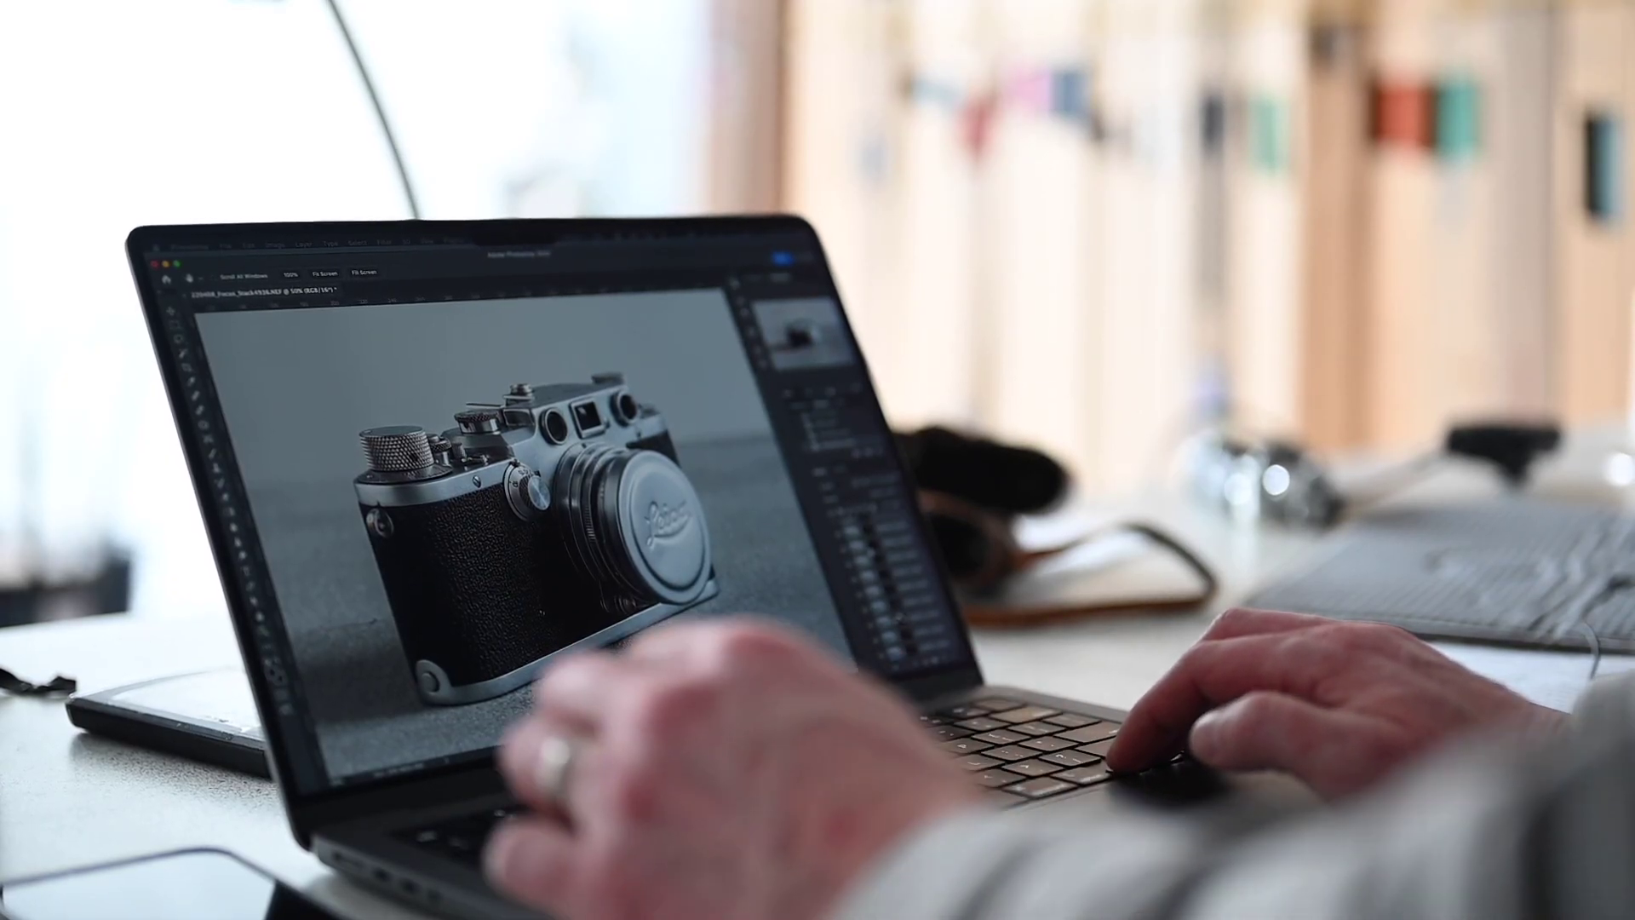
- Recentre the camera and flatten all layers into a single Background layer
{"action": "left_click", "coordinate": [247, 244]}
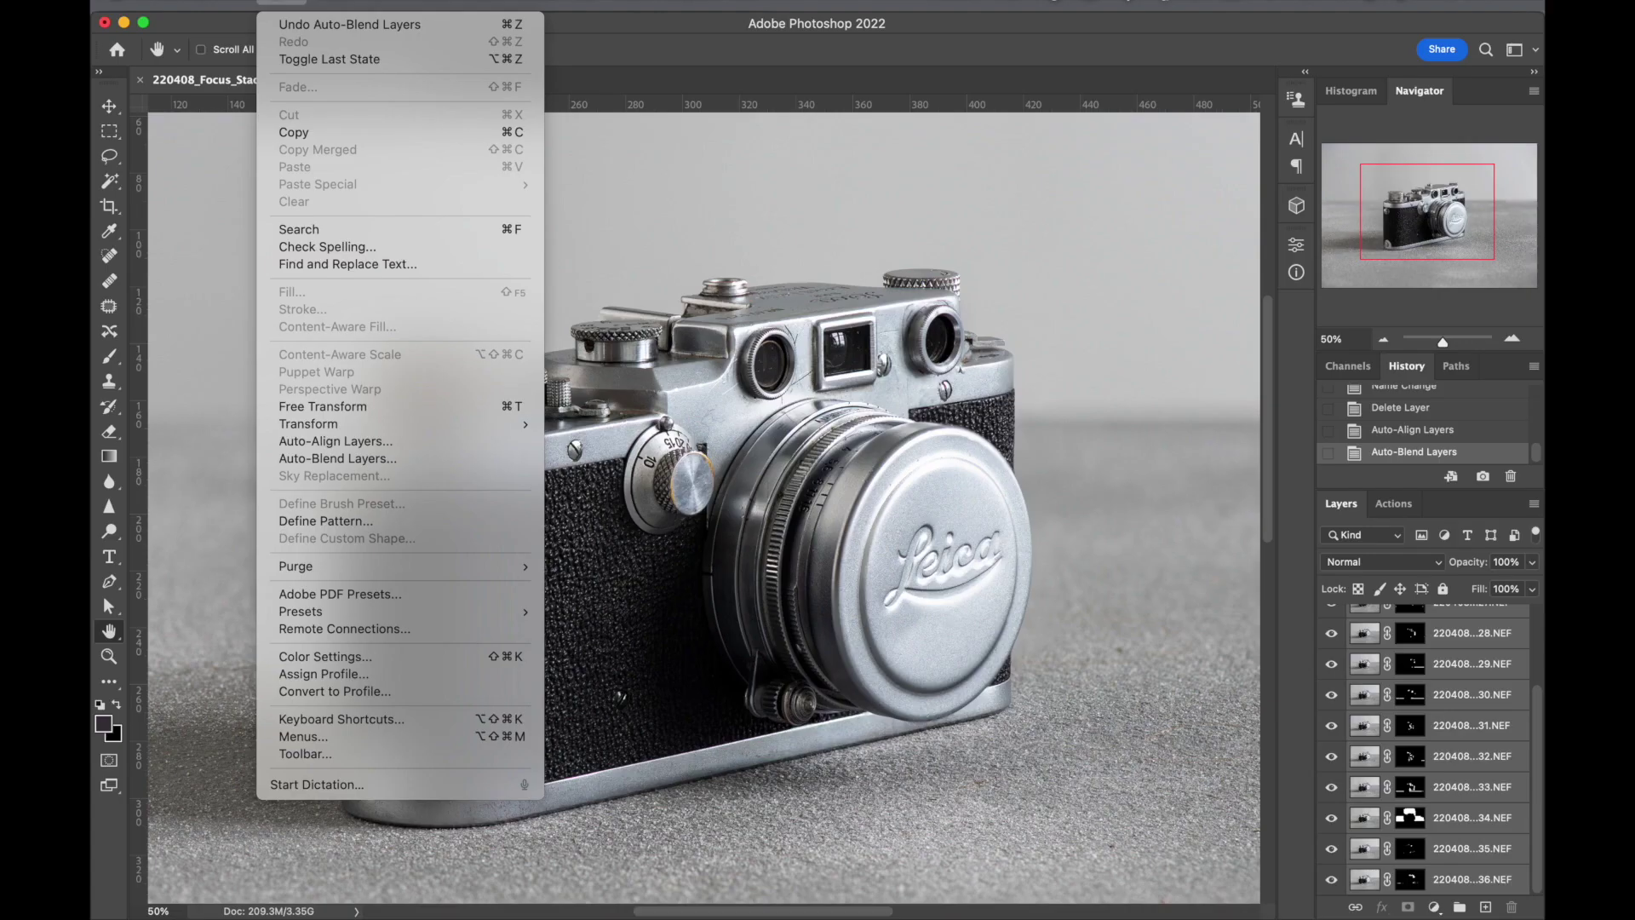
{"action": "key", "text": "Escape"}
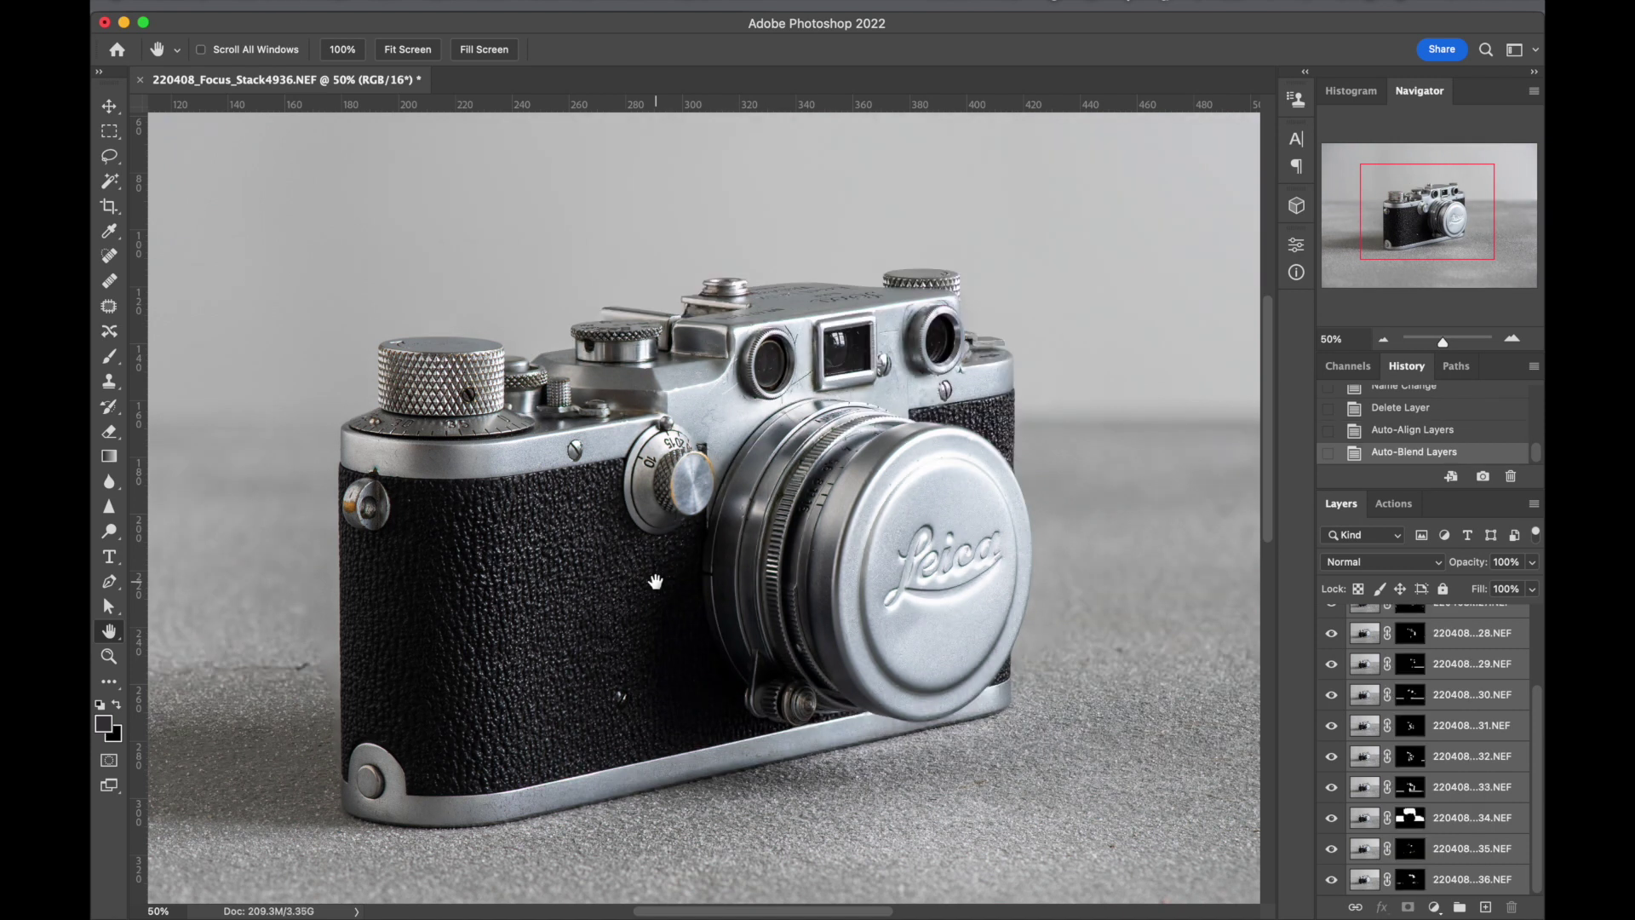
{"action": "left_click_drag", "start_coordinate": [654, 581], "coordinate": [665, 548]}
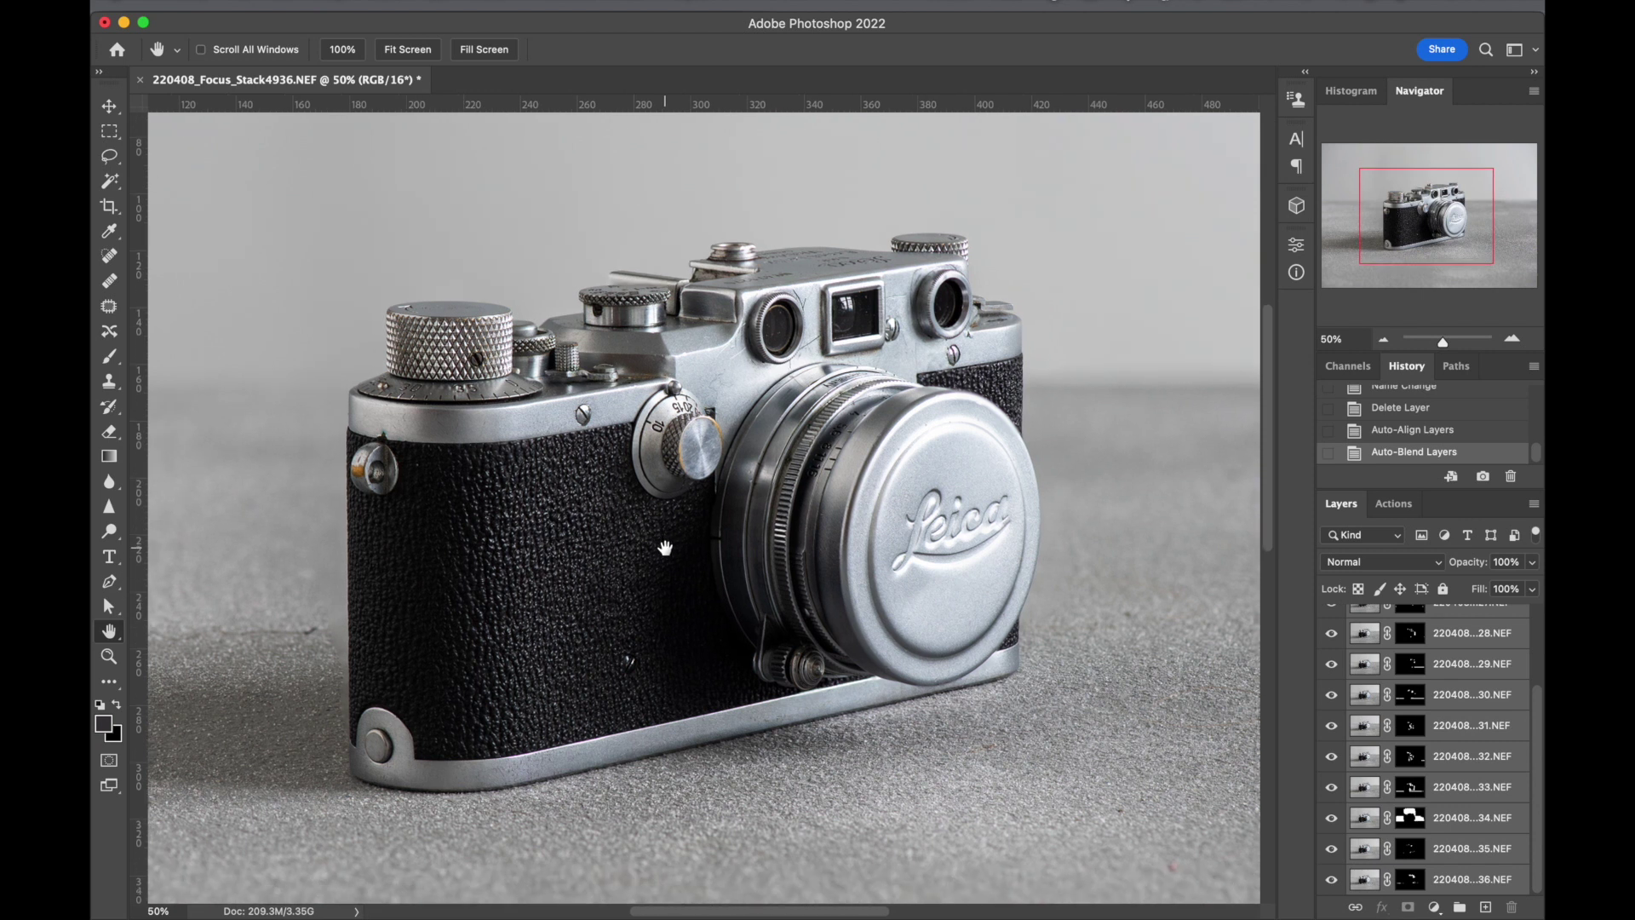
{"action": "key", "text": "super+shift+e"}
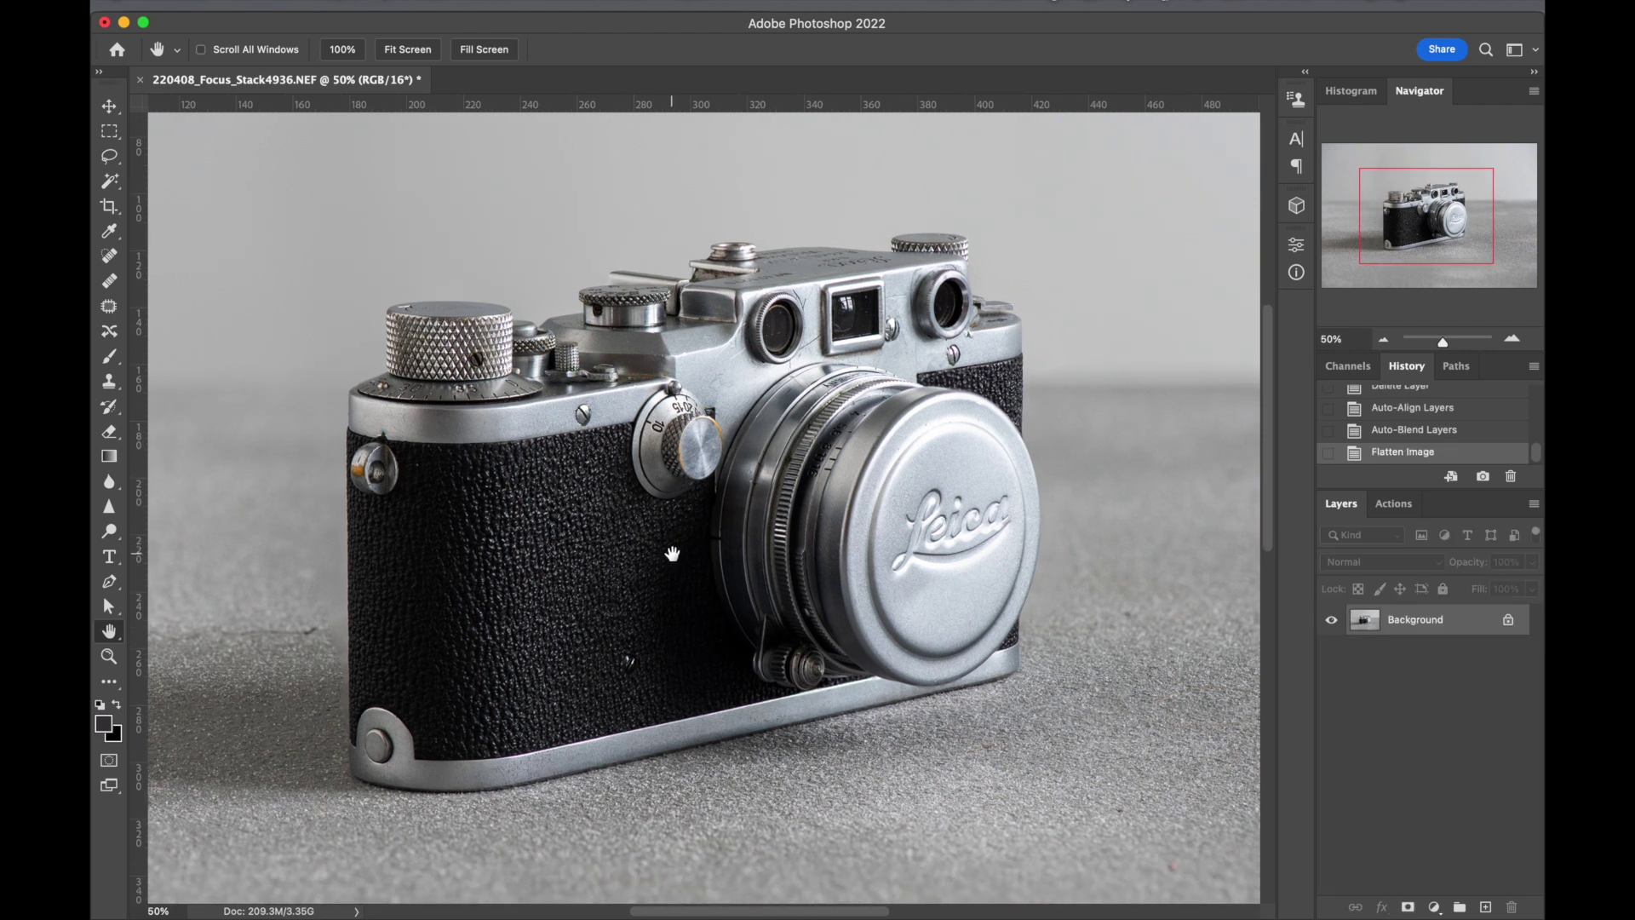